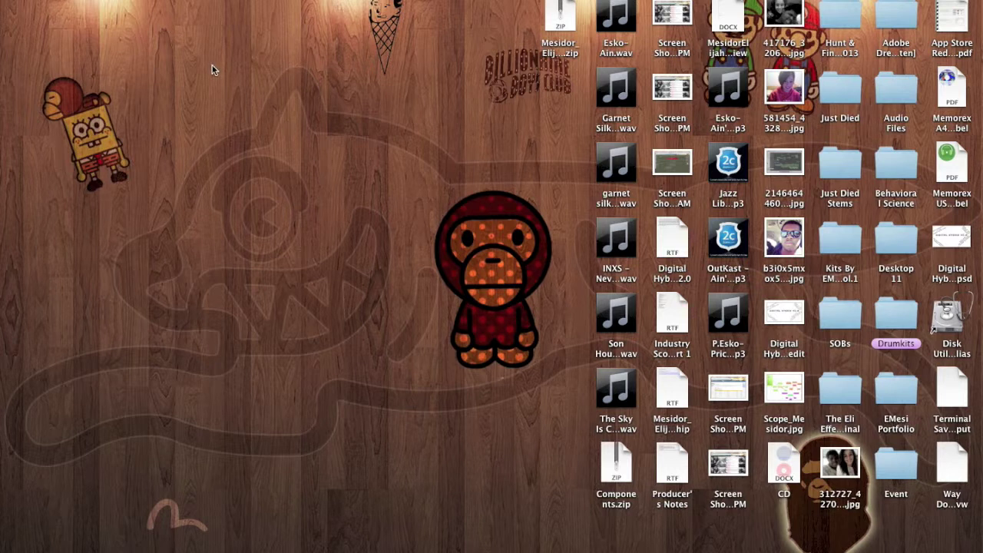
left_click_drag(128, 108, 227, 377)
left_click(11, 175)
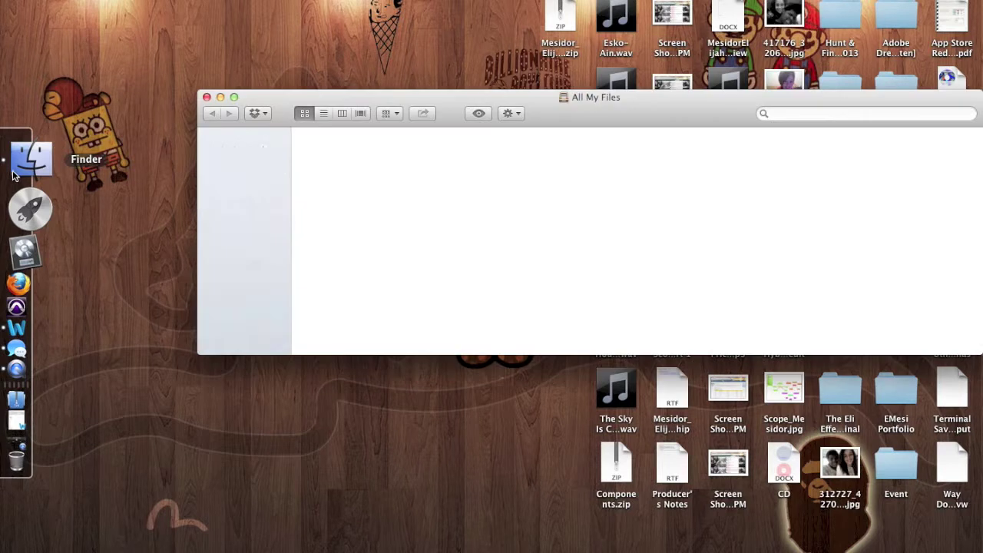
left_click(218, 152)
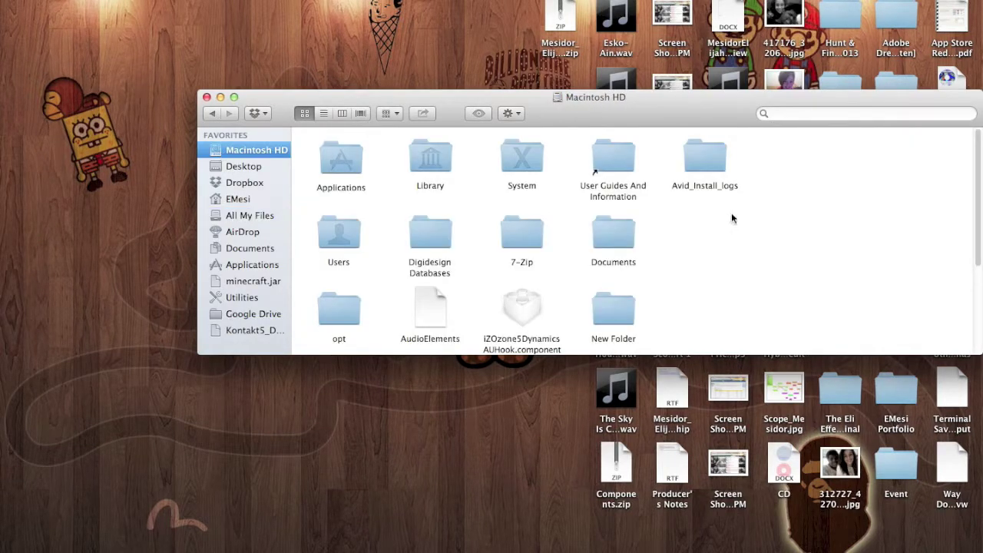
double_click(418, 153)
double_click(343, 156)
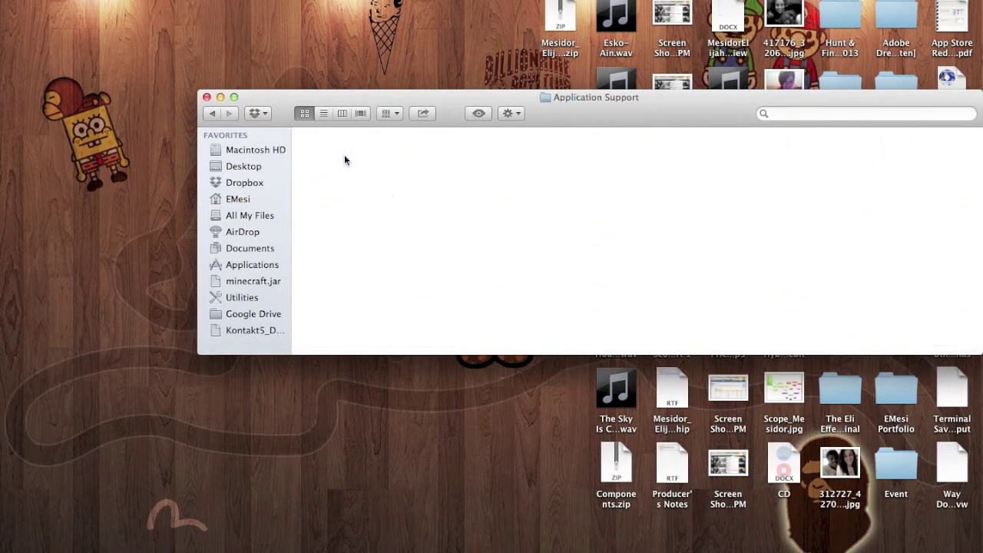
left_click_drag(481, 284, 542, 314)
left_click(558, 322)
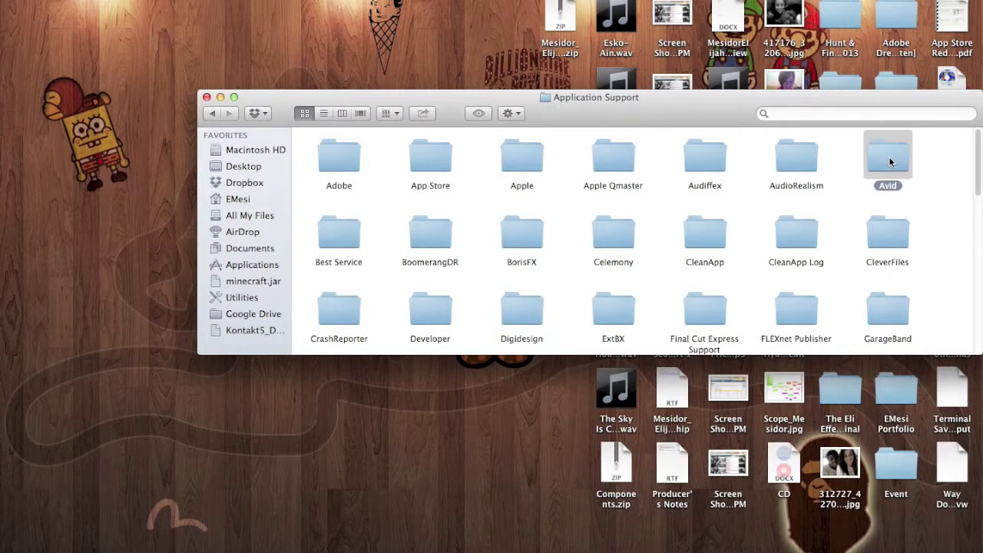
double_click(889, 156)
left_click(212, 113)
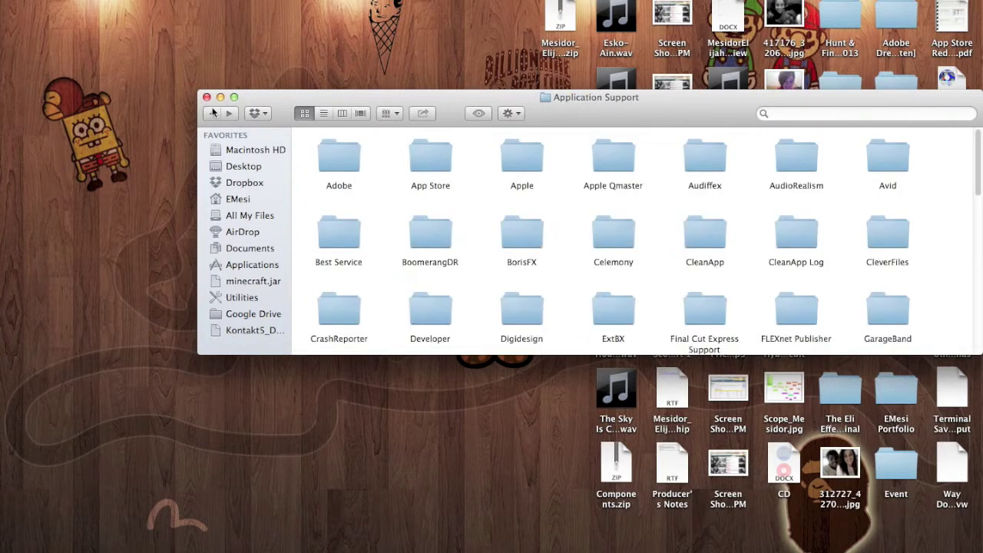
left_click(206, 98)
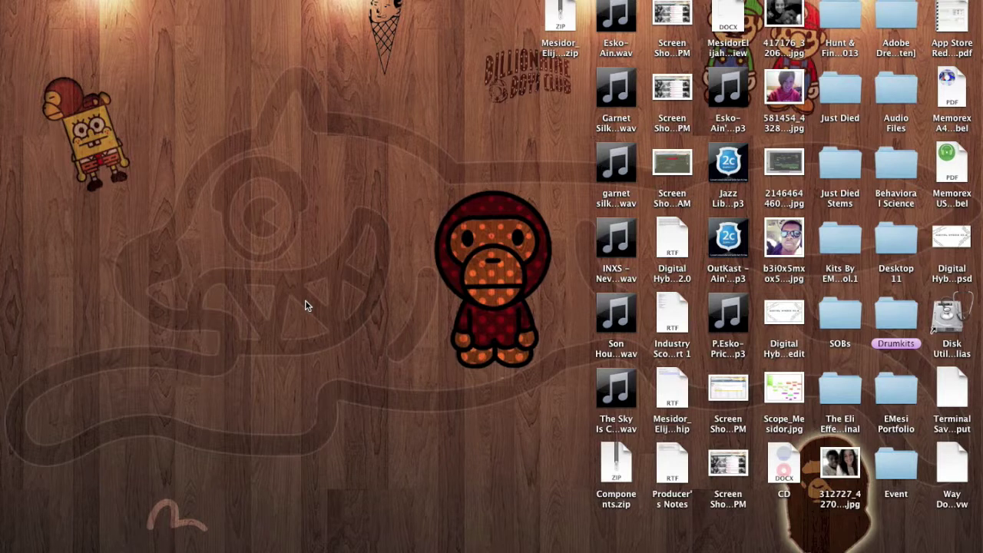
Open Macintosh HD > Library > Application Support > Digidesign in Finder and select the Plug-ins and Plug-Ins (Unused) folders
mouse_move(3, 165)
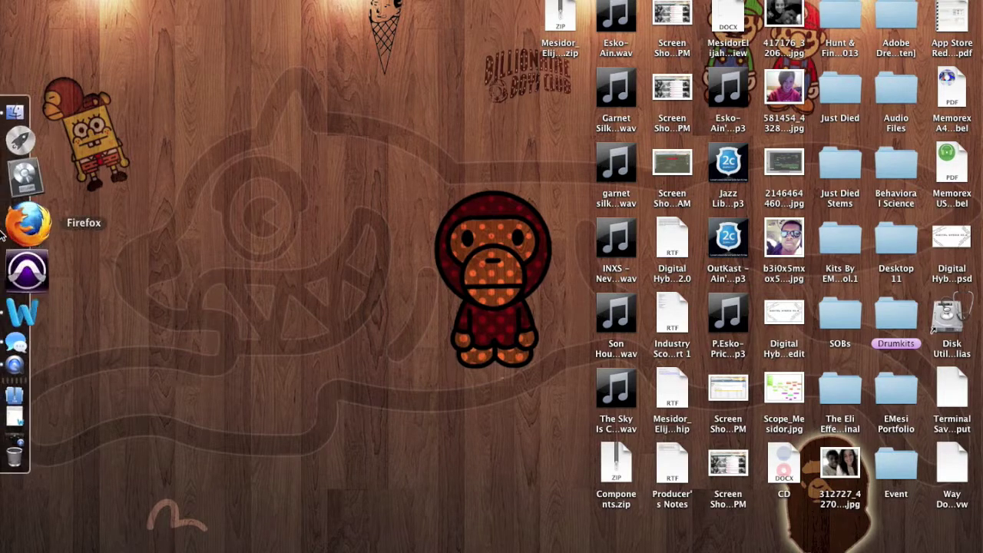
left_click(31, 165)
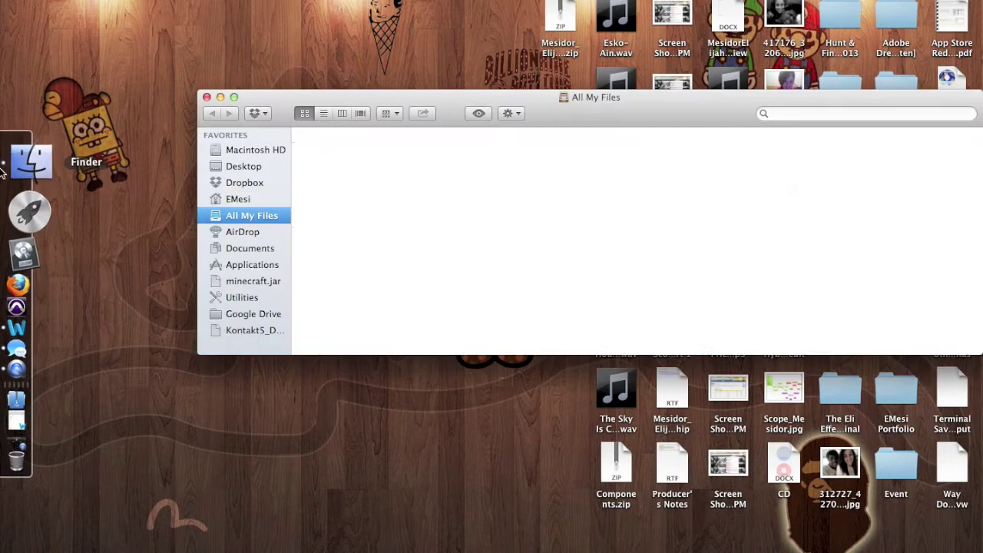
left_click(265, 150)
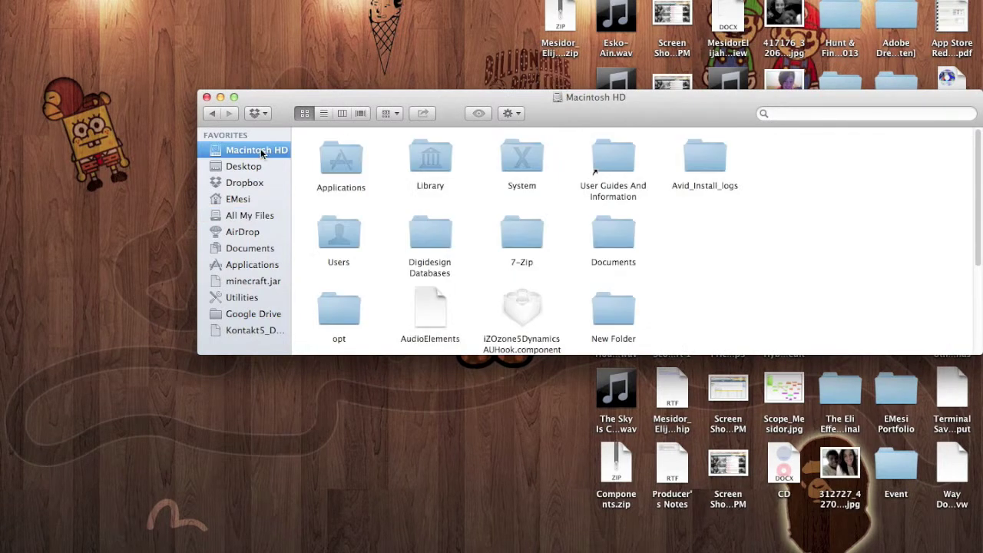
double_click(412, 162)
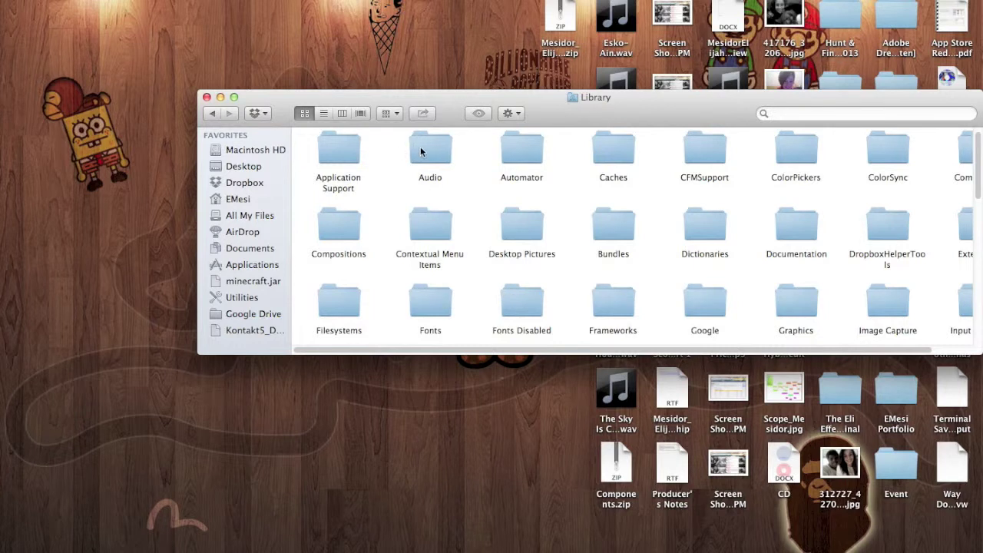
double_click(340, 147)
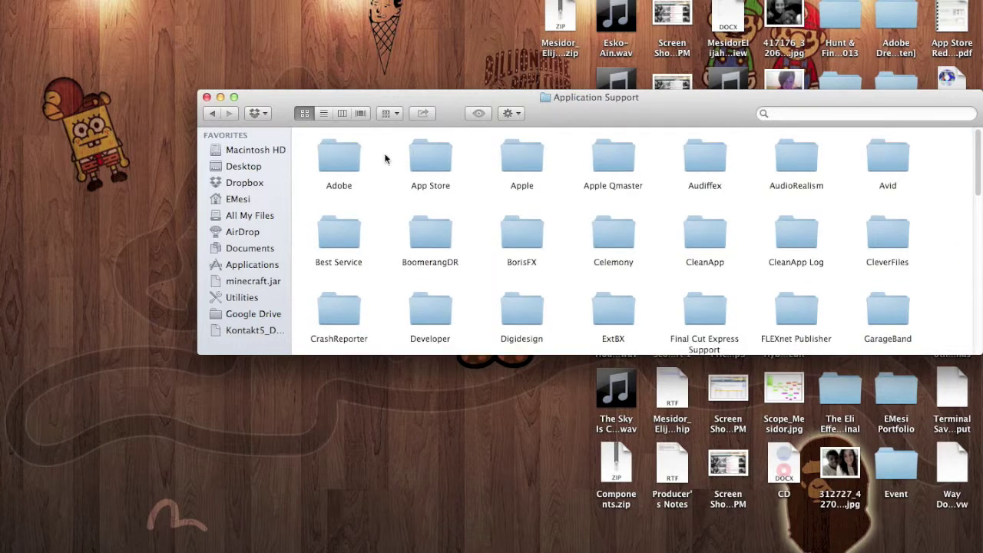
double_click(506, 313)
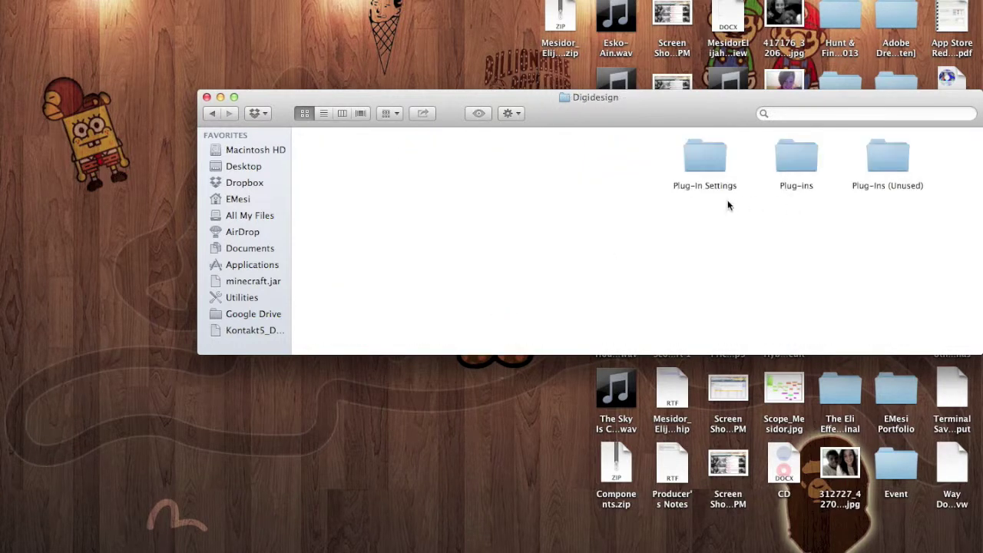
left_click_drag(766, 154, 914, 224)
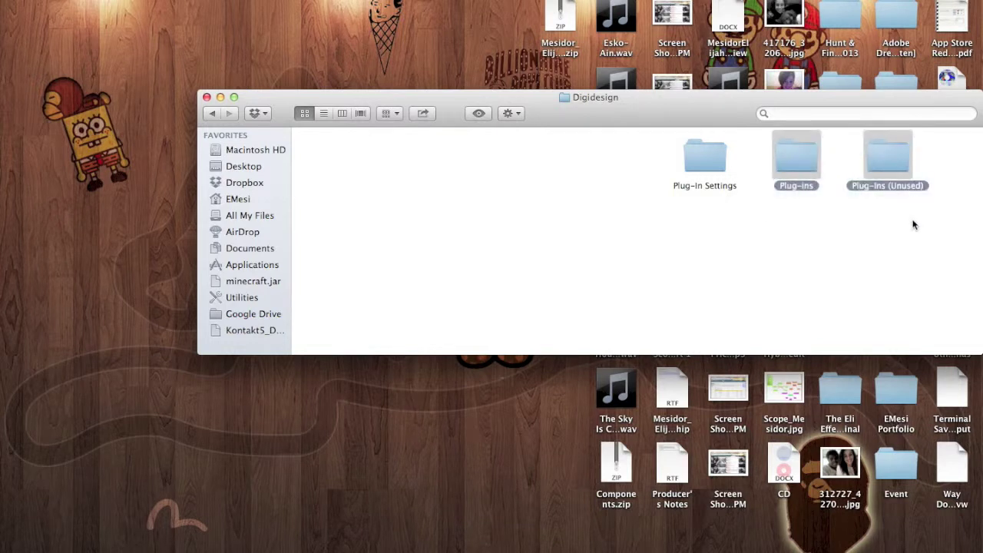
View the contents of the Plug-Ins folder in Applications > Avid > Pro Tools, then return to the Digidesign folder window
mouse_move(4, 223)
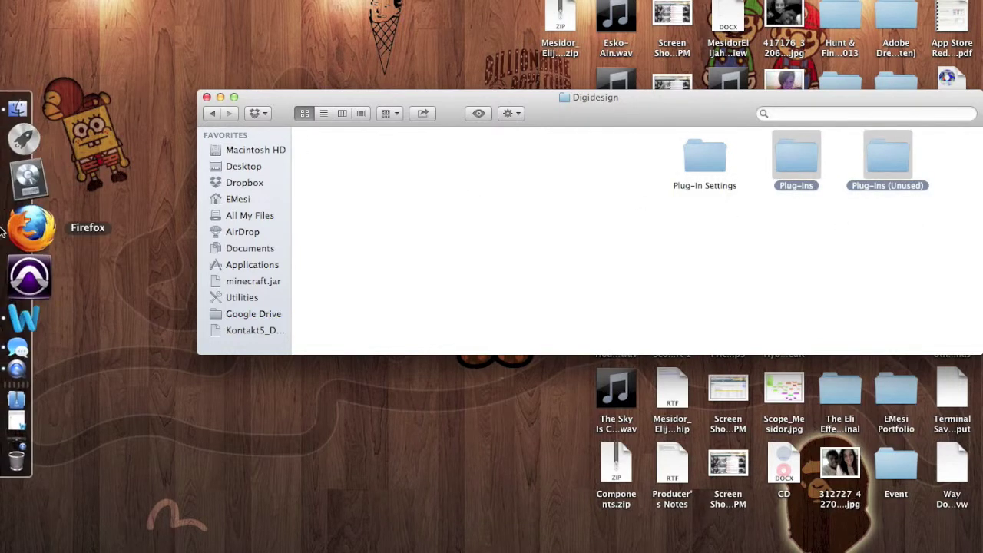
left_click(14, 344)
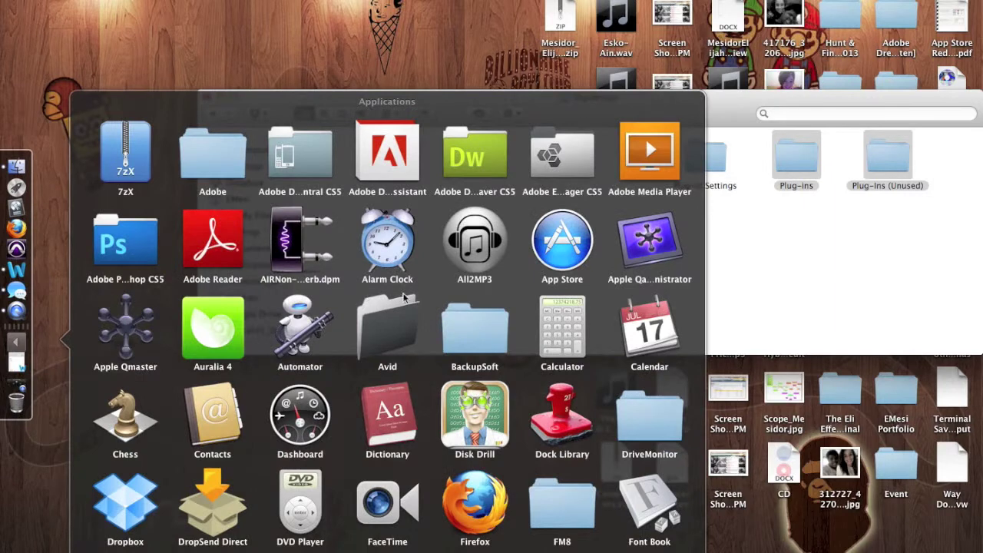
left_click(383, 315)
left_click(207, 323)
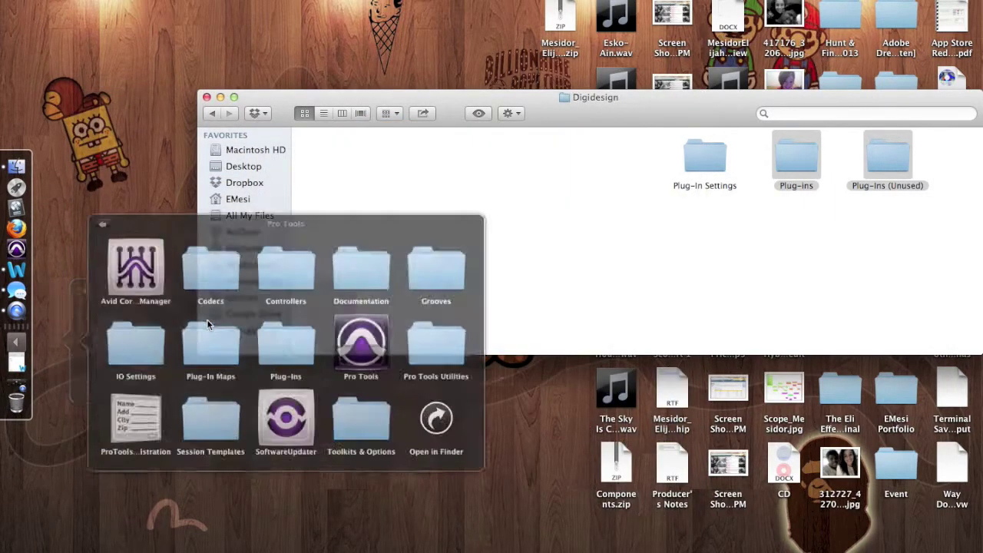
left_click(298, 345)
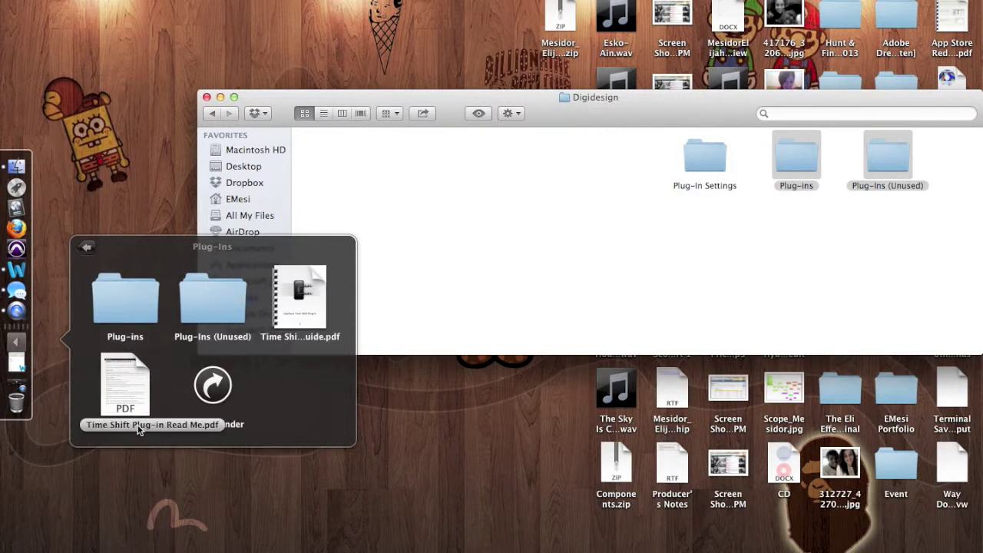
left_click(607, 222)
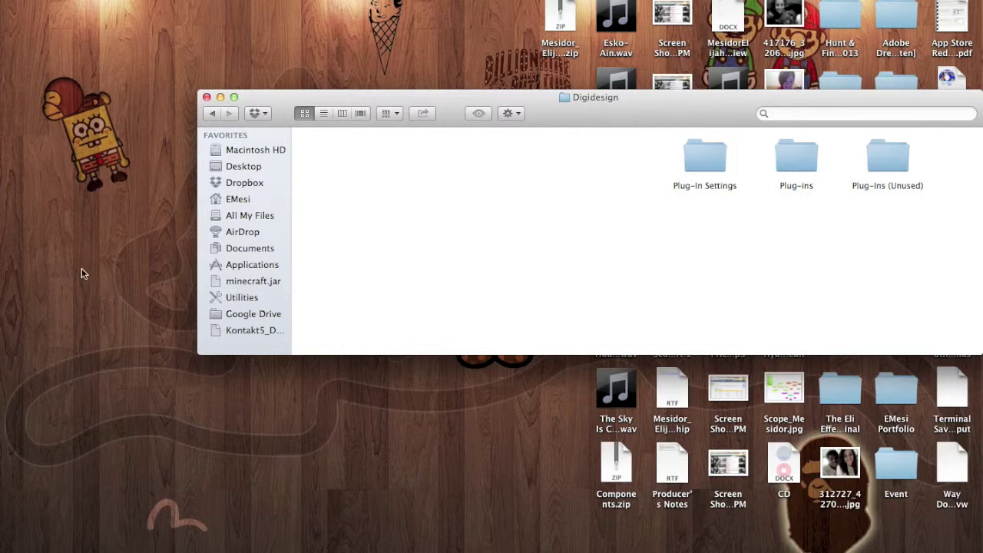
Launch Pro Tools and bring the Digidesign folder window in front of its loading screen, moving it slightly down
mouse_move(8, 271)
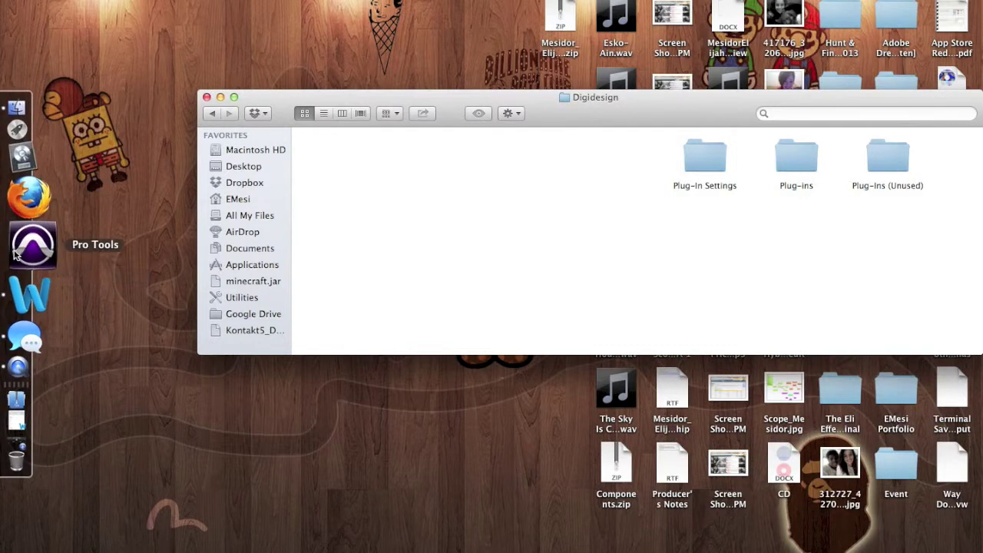
left_click(15, 253)
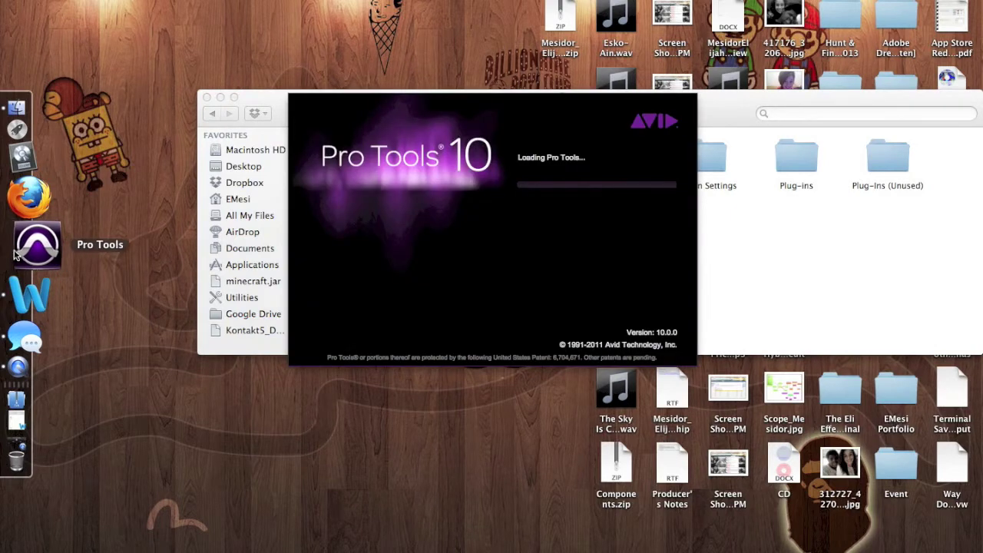
left_click(812, 288)
left_click_drag(582, 120, 539, 131)
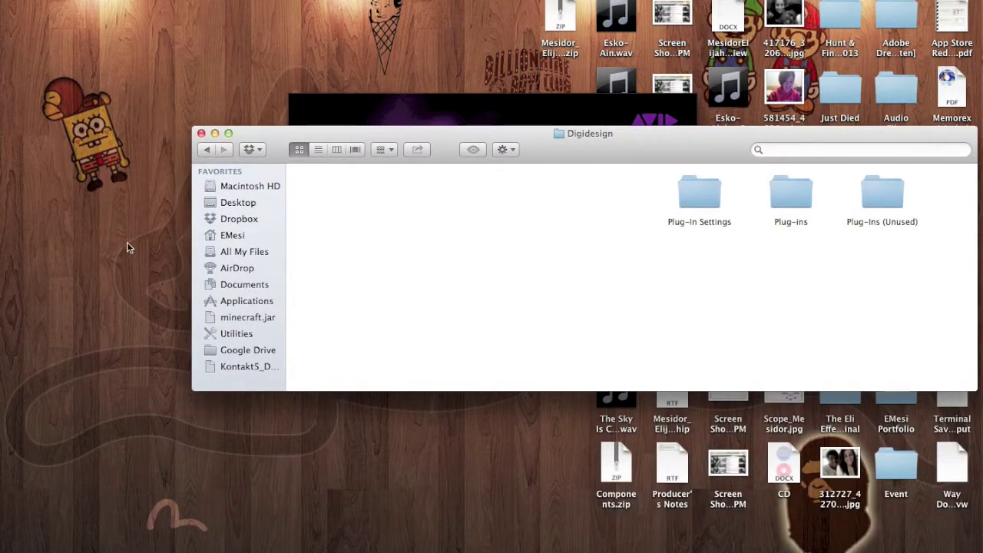
Check the folder path Applications > Avid > Pro Tools > Plug-Ins, step back through it to Applications and dismiss the view
mouse_move(1, 280)
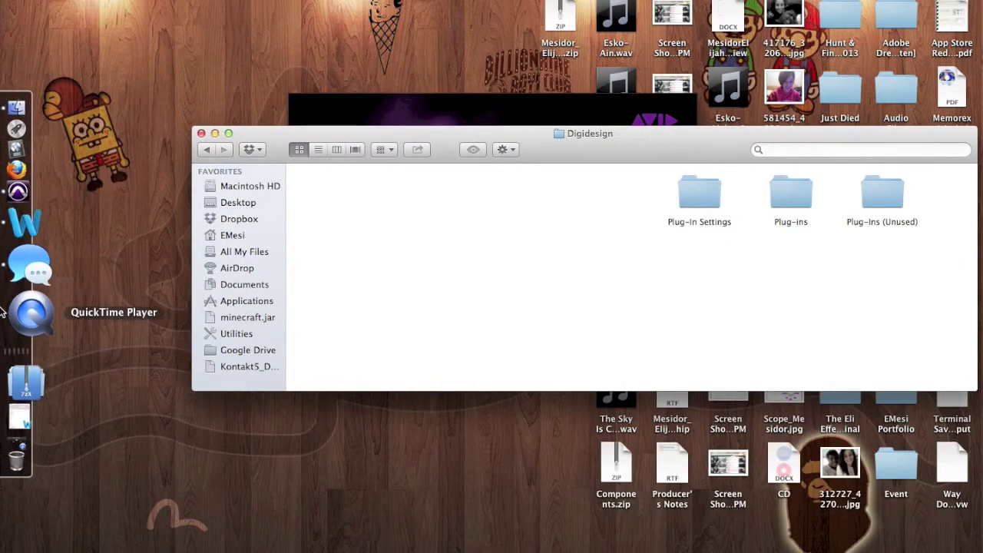
left_click(29, 341)
left_click(384, 326)
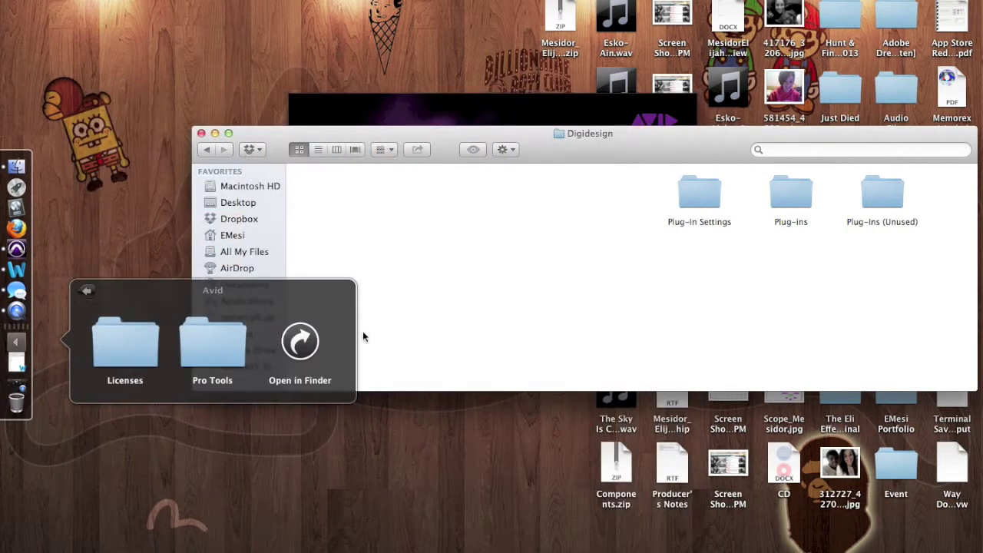
left_click(201, 337)
left_click(311, 347)
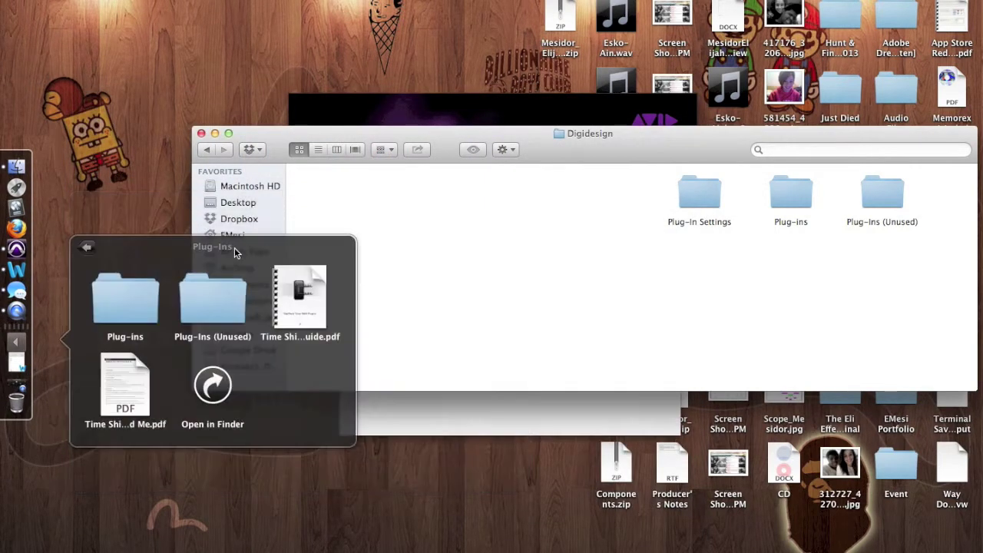
left_click(87, 247)
left_click(87, 203)
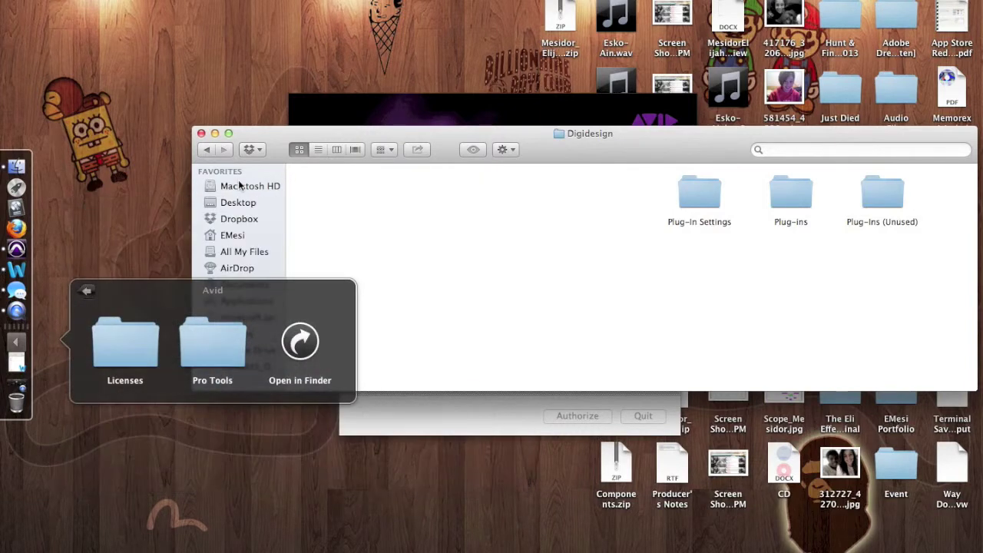
left_click(86, 285)
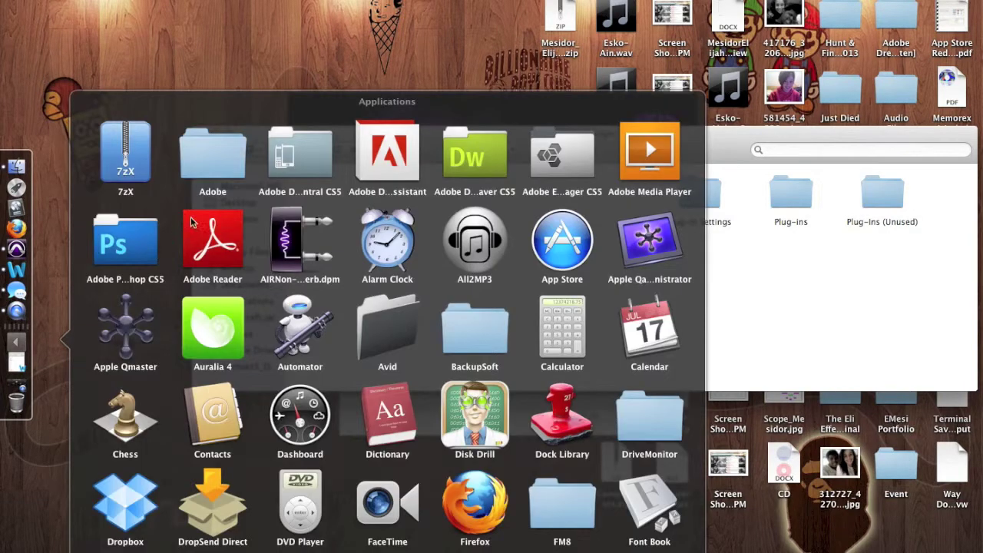
left_click(779, 310)
Navigate again from Macintosh HD through Library and Application Support to Digidesign, and select both its Plug-ins and Plug-Ins (Unused) folders
left_click(245, 186)
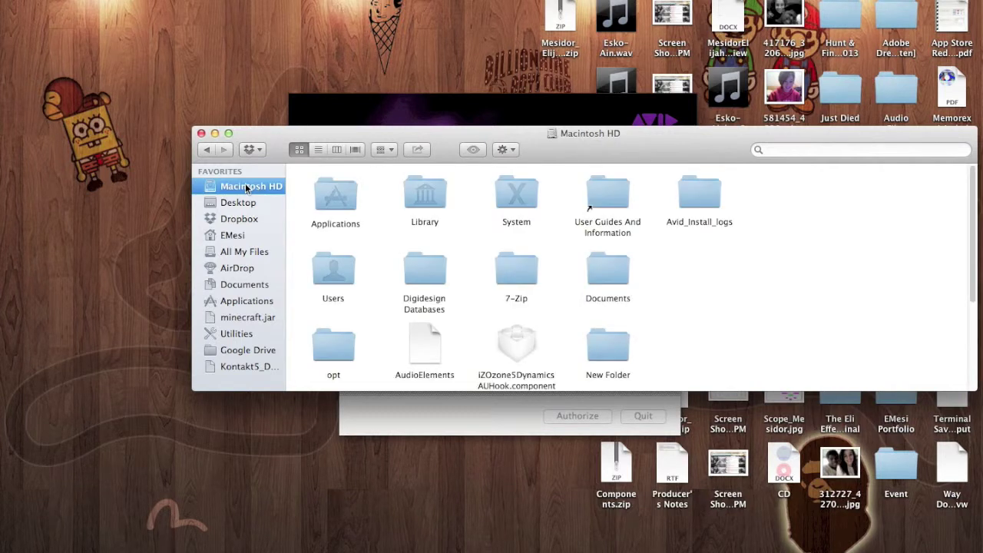
double_click(428, 199)
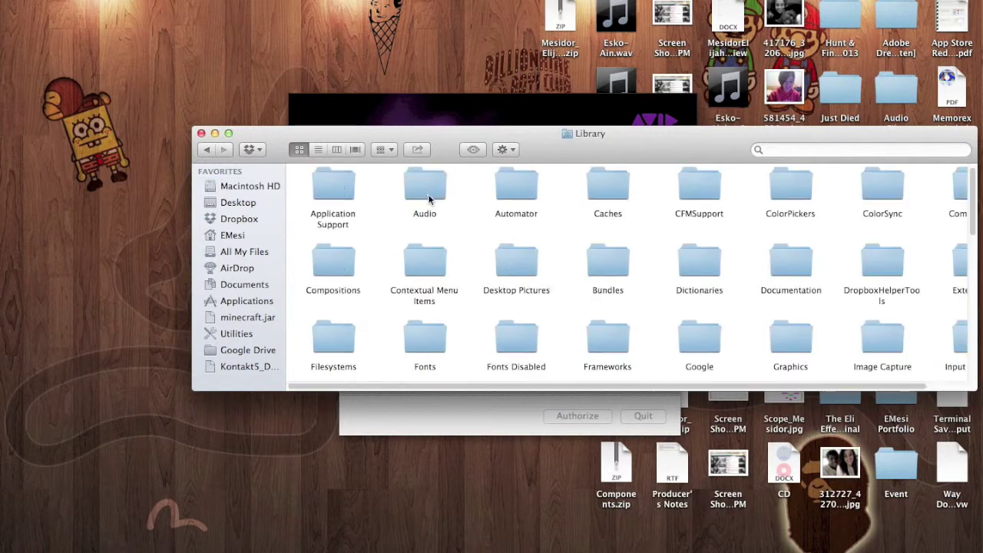
double_click(338, 186)
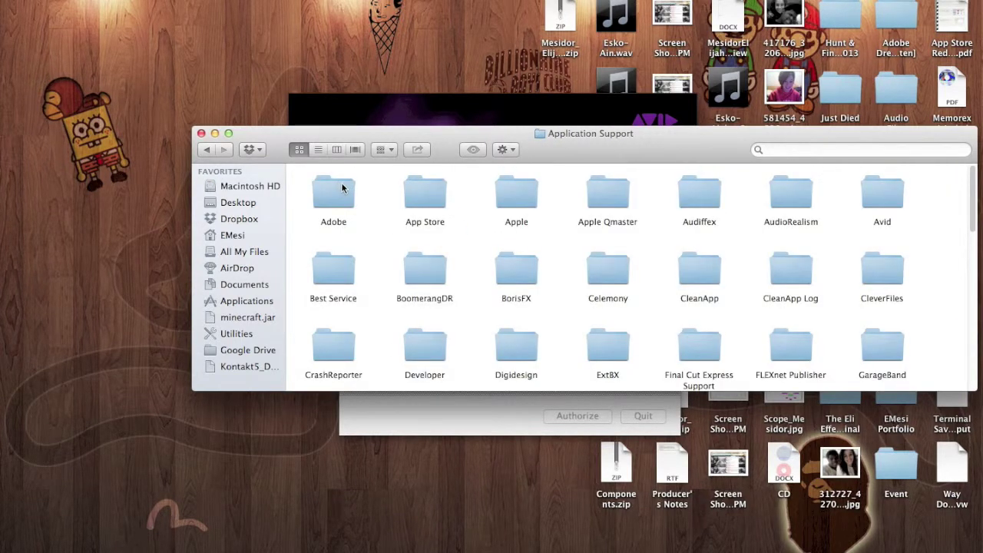
double_click(526, 346)
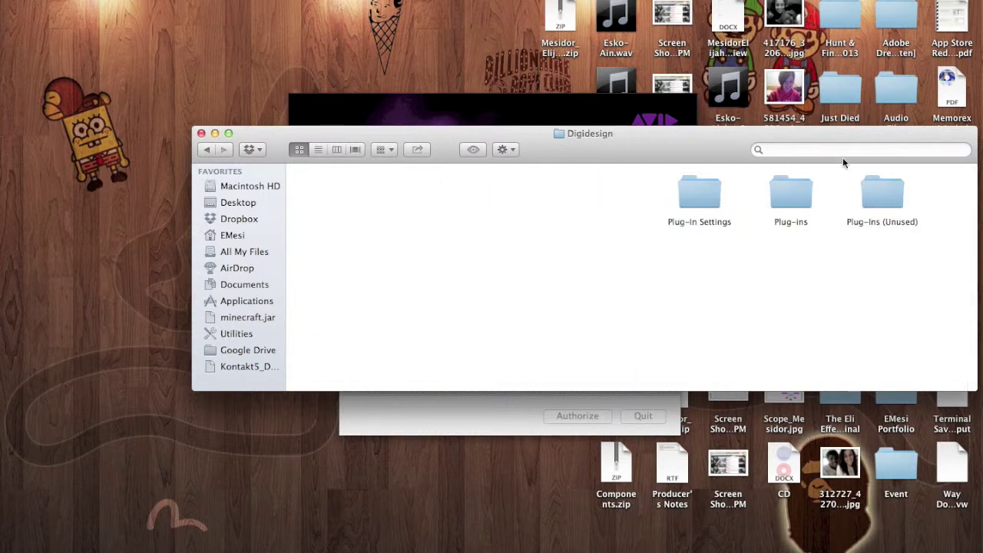
left_click_drag(938, 254, 790, 200)
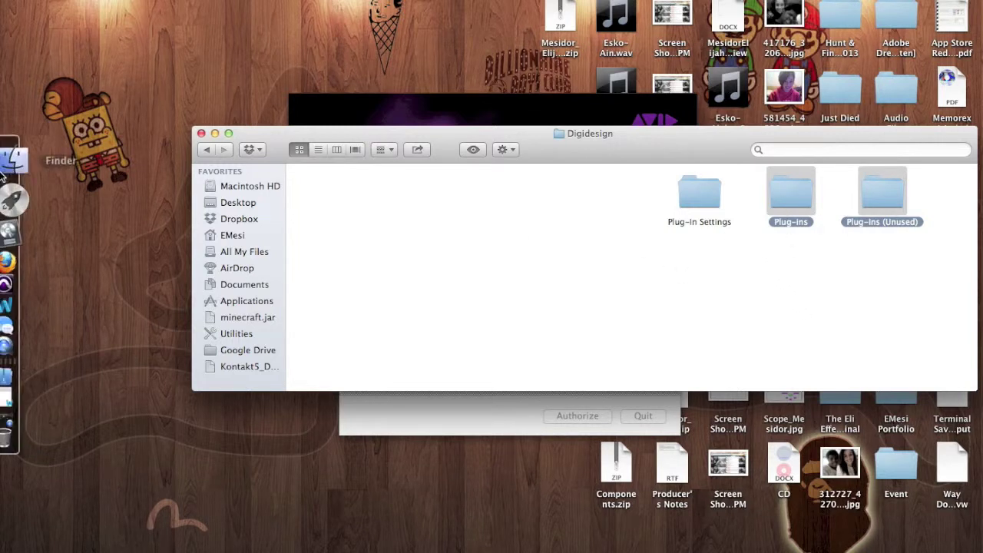
Examine the matching plug-in folders inside Applications > Avid > Pro Tools > Plug-Ins, then close that view and clear the folder selection
left_click(10, 342)
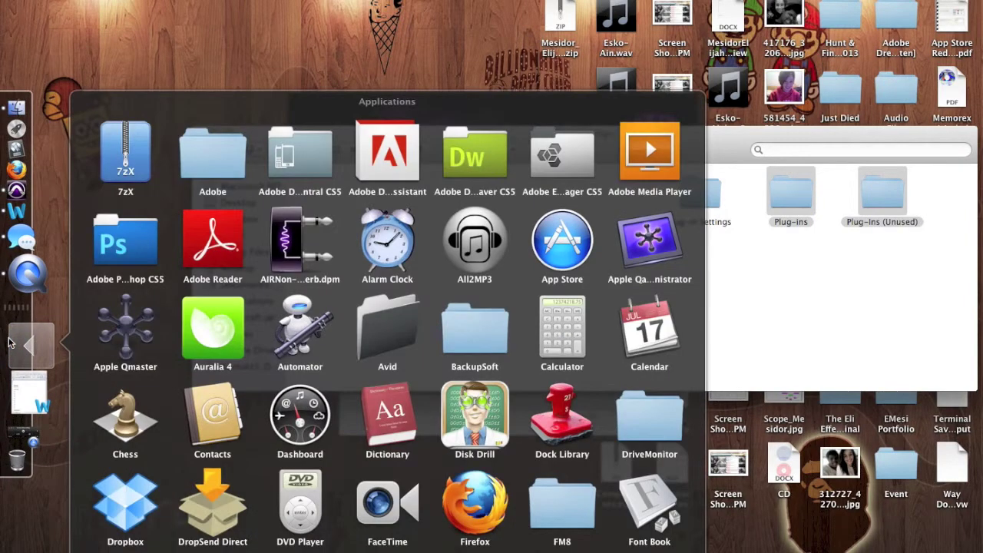
left_click(360, 330)
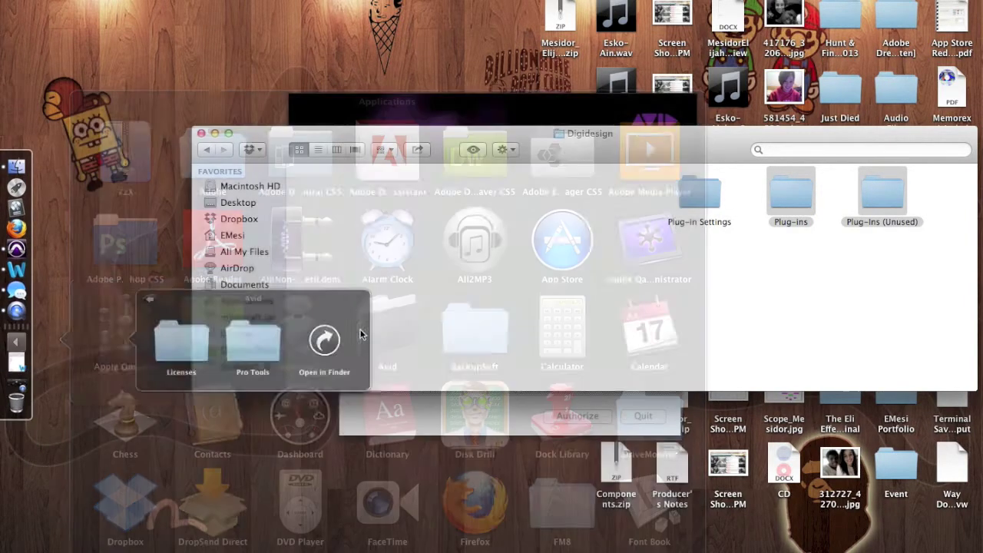
left_click(213, 341)
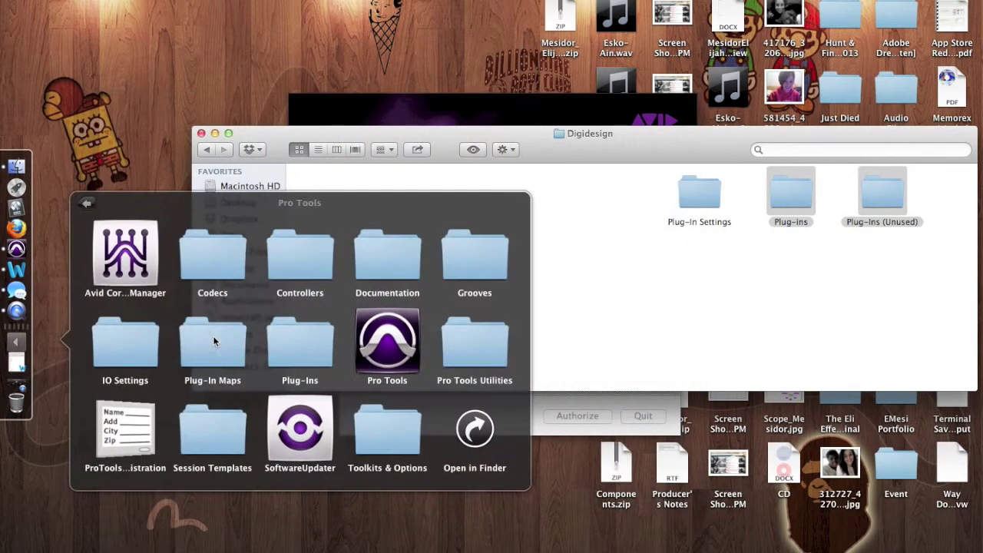
left_click(300, 342)
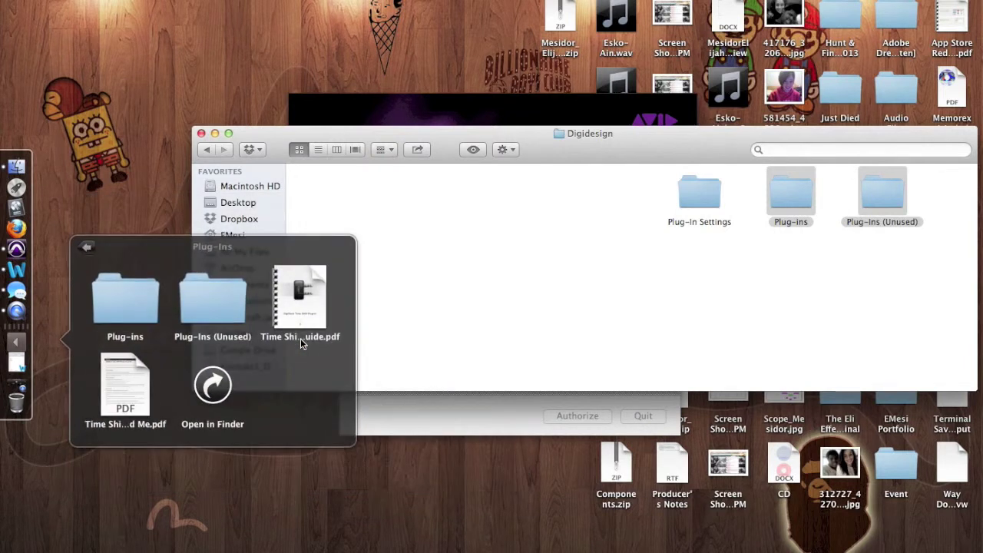
left_click(517, 237)
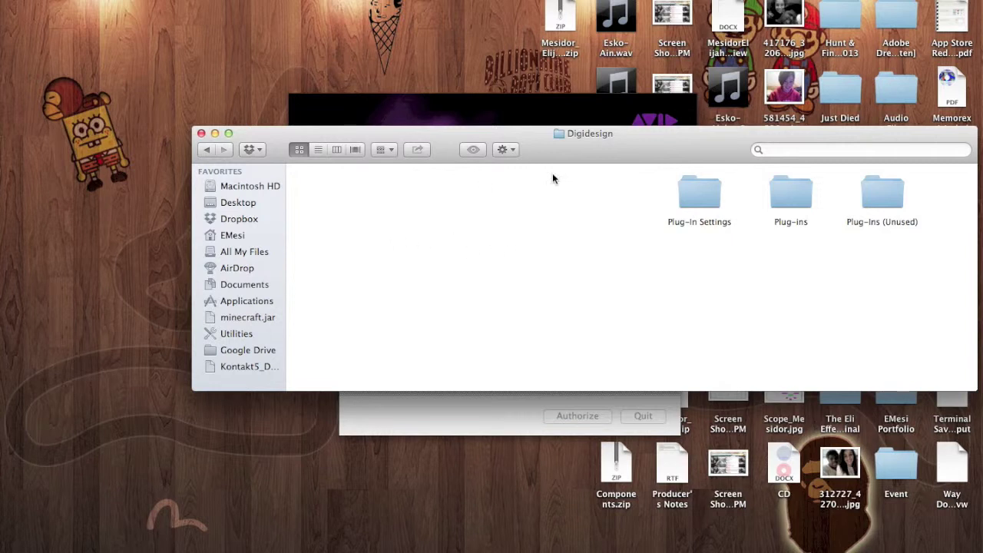
Return to the Application Support folder and switch to QuickTime Player
left_click(205, 150)
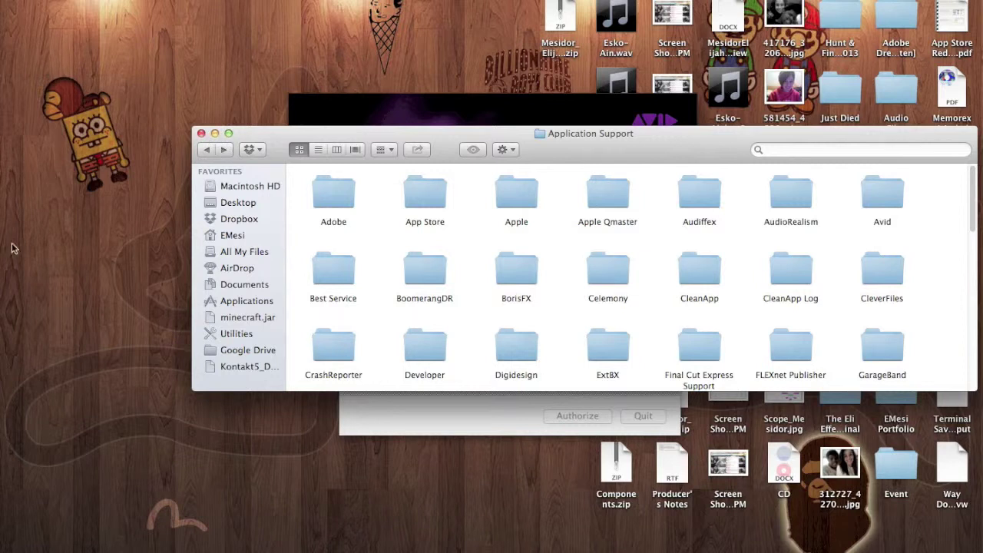
left_click(7, 303)
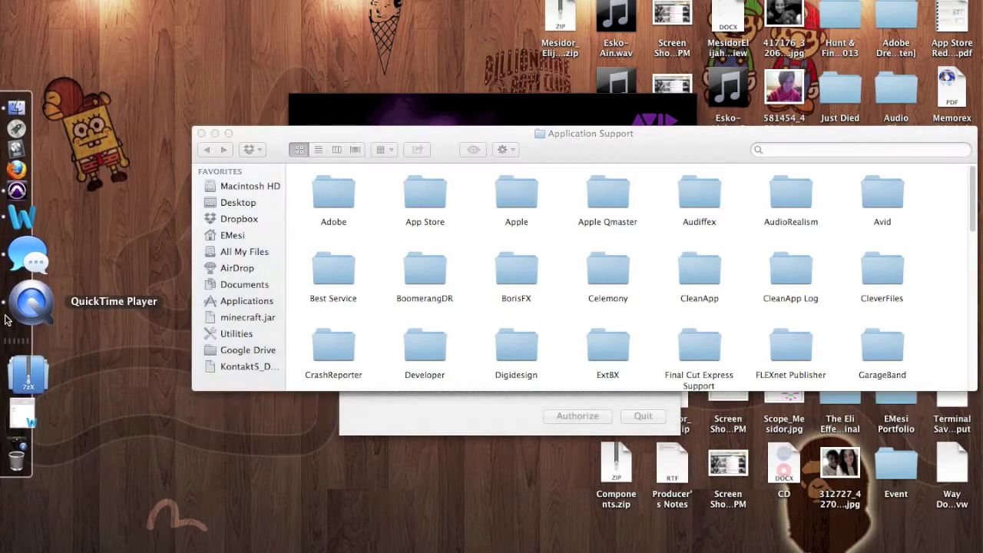